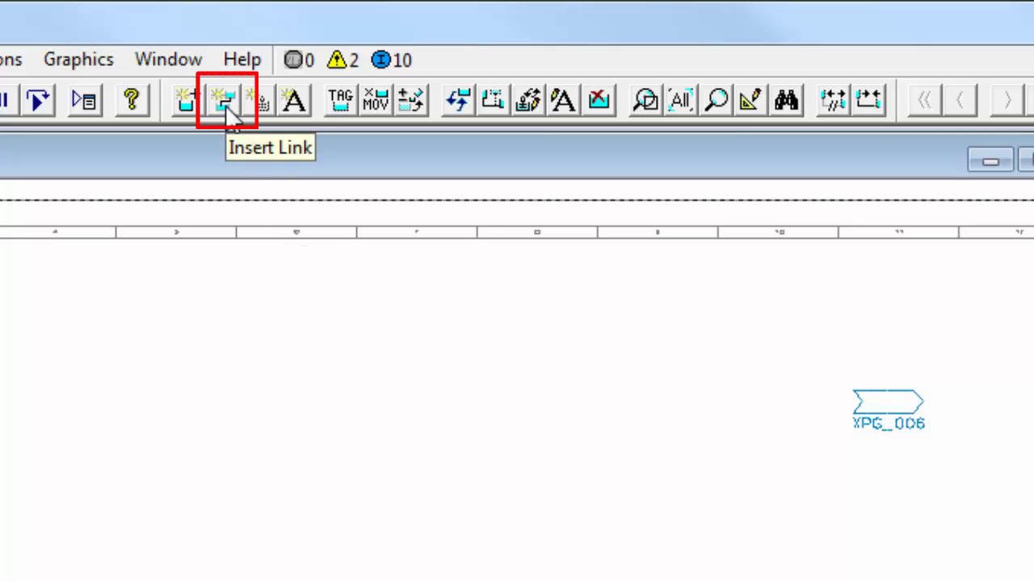
Insert a pipe link from feeder XPG_002 into TNK_001's Input [20] port
left_click(92, 63)
left_click(105, 139)
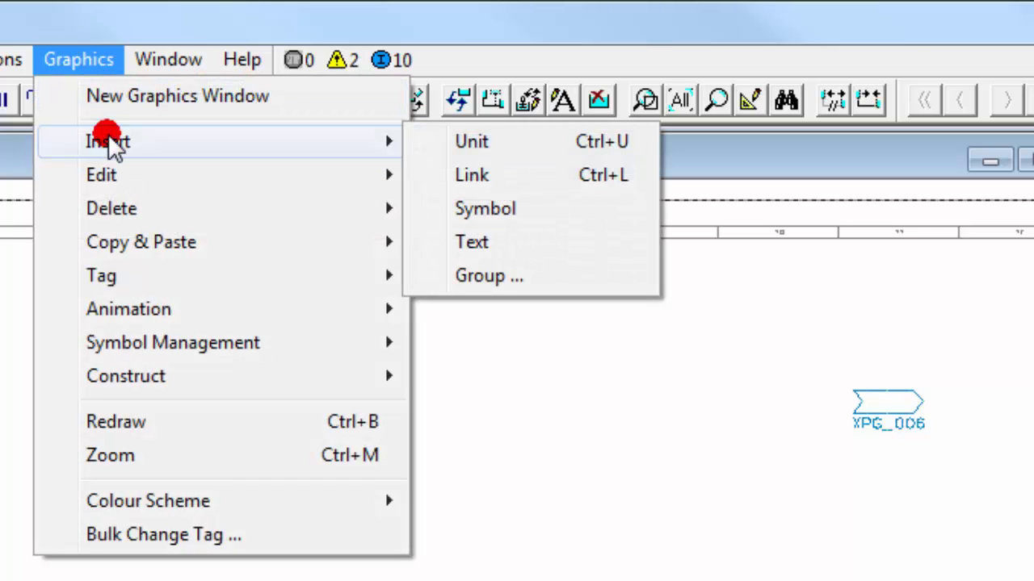
left_click(474, 176)
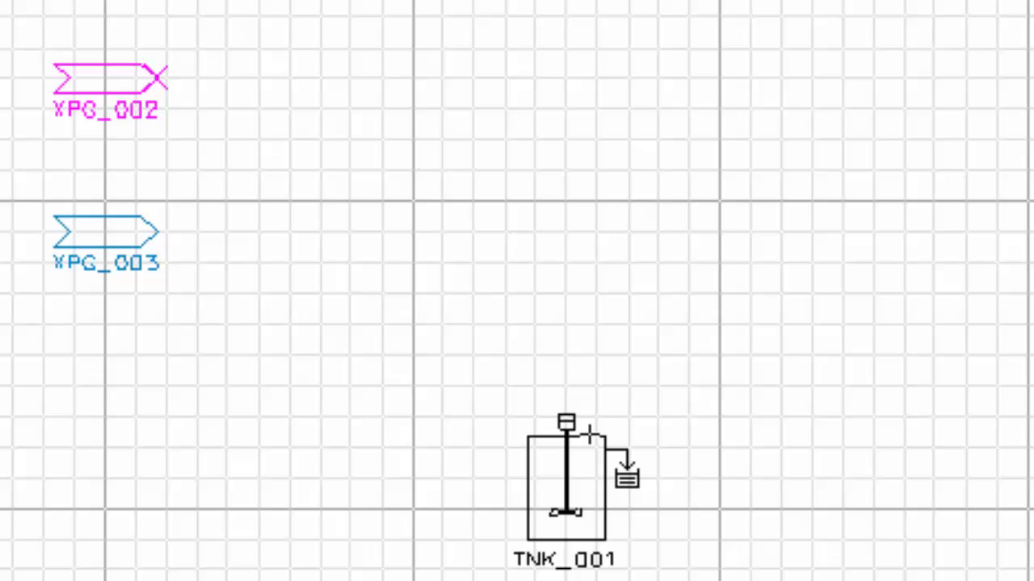
left_click(590, 435)
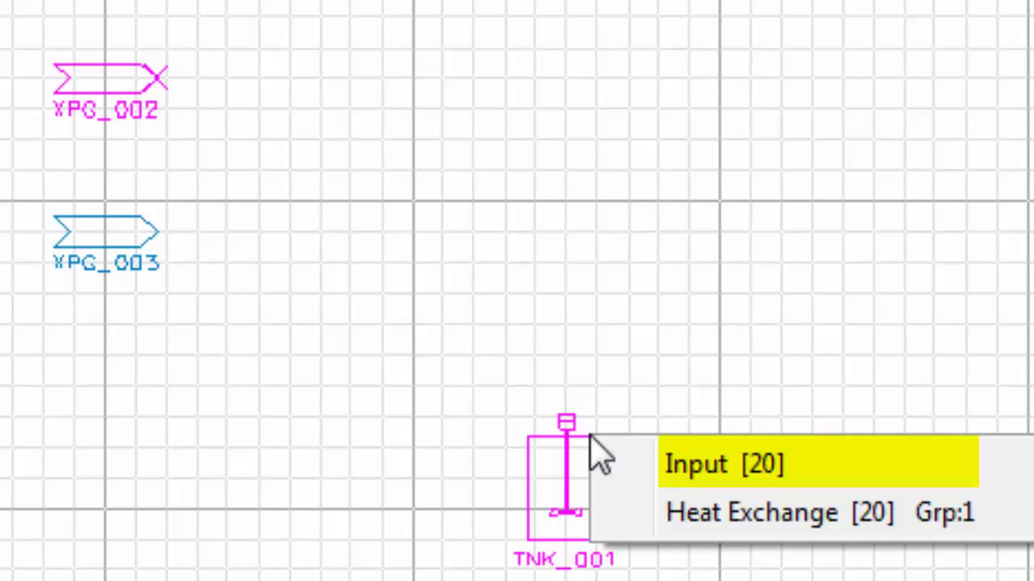
key("Down")
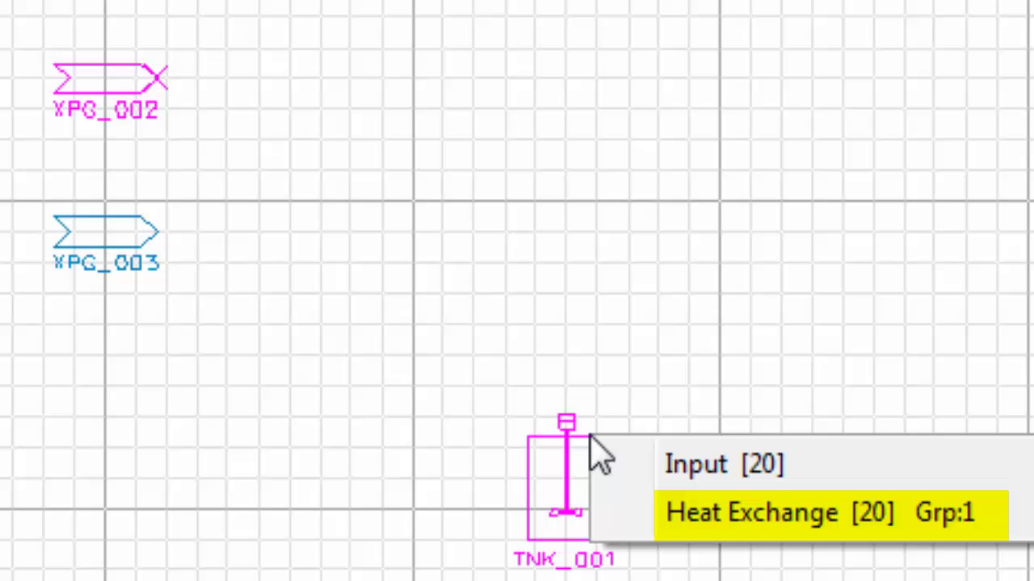
left_click(765, 475)
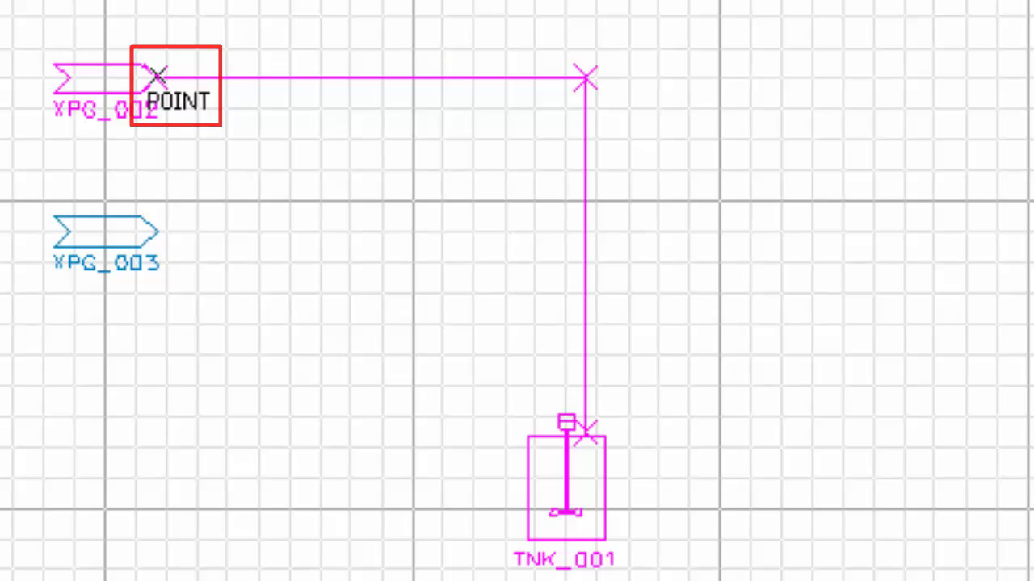
Reroute the XPG_002 pipe with a right-angle bend above TNK_001 down to its inlet nozzle
left_click(157, 77)
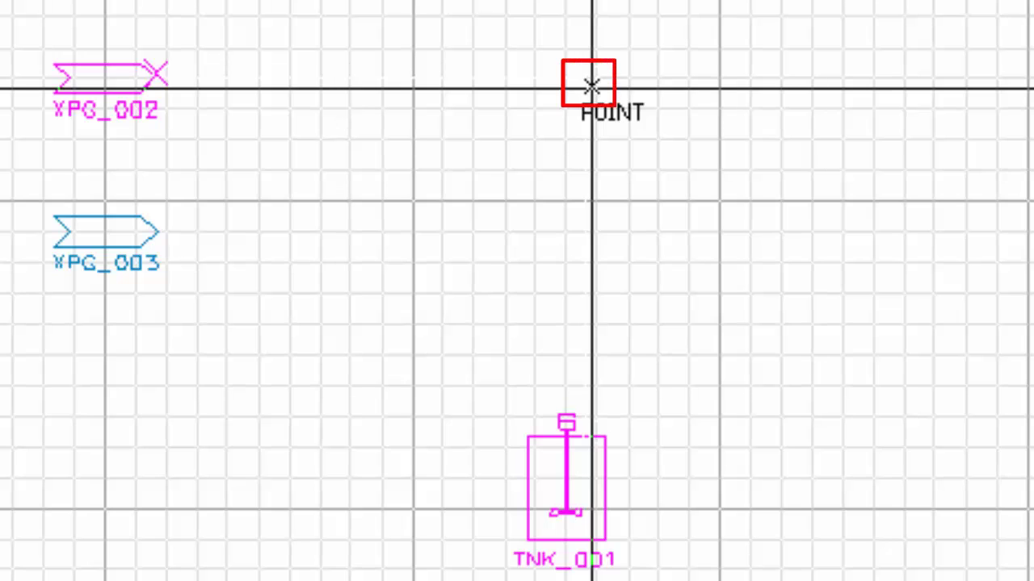
left_click(591, 88)
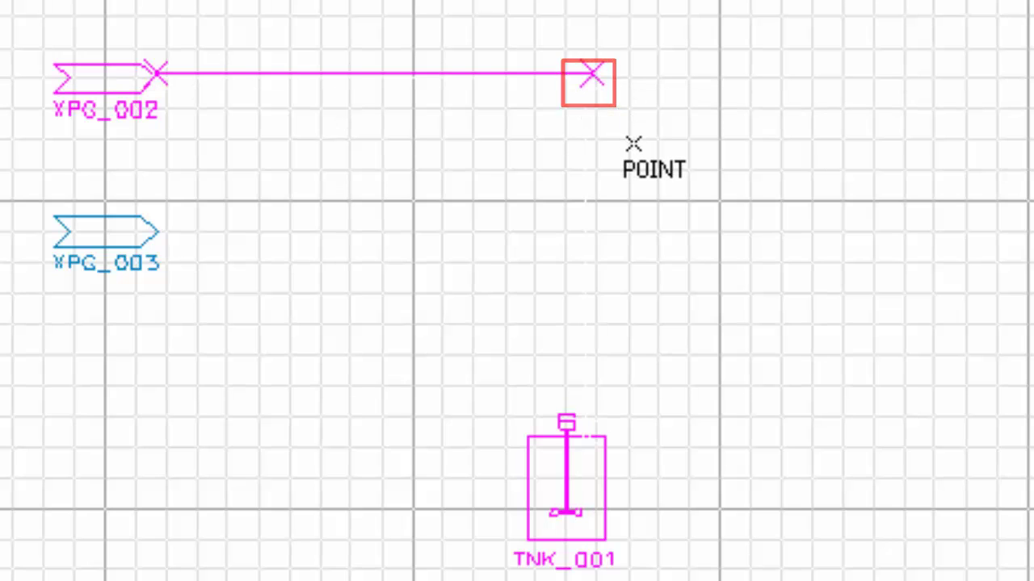
left_click(590, 434)
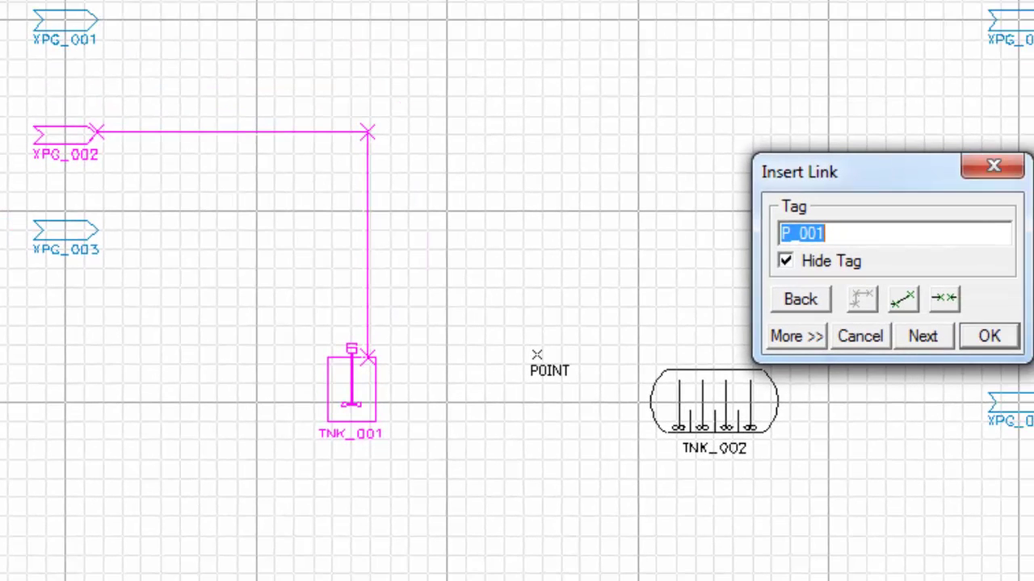
Confirm P_001 and link feeder XPG_003 into TNK_001's Input [19] port as P_002
left_click(922, 339)
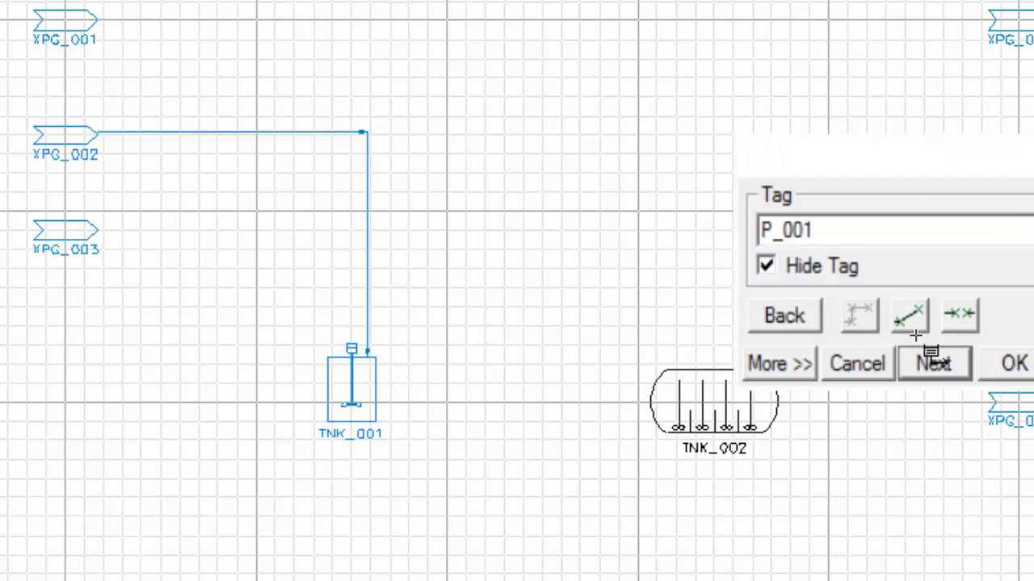
left_click(96, 230)
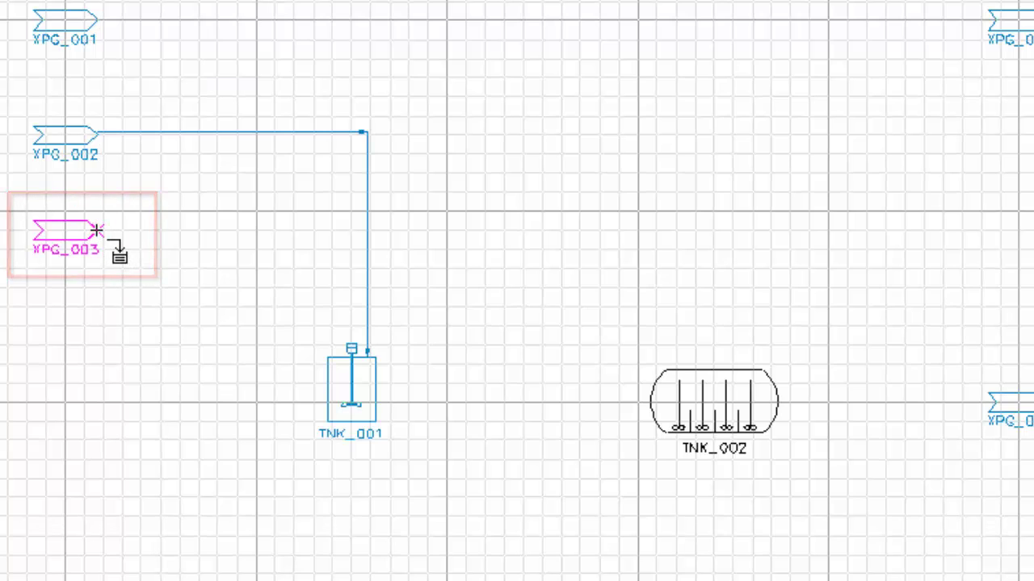
left_click(336, 356)
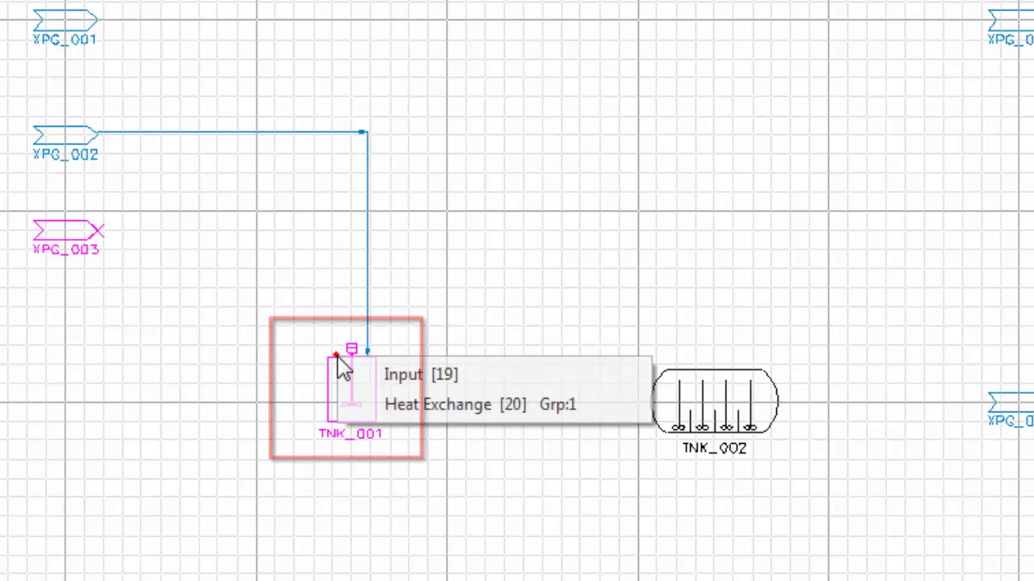
left_click(477, 377)
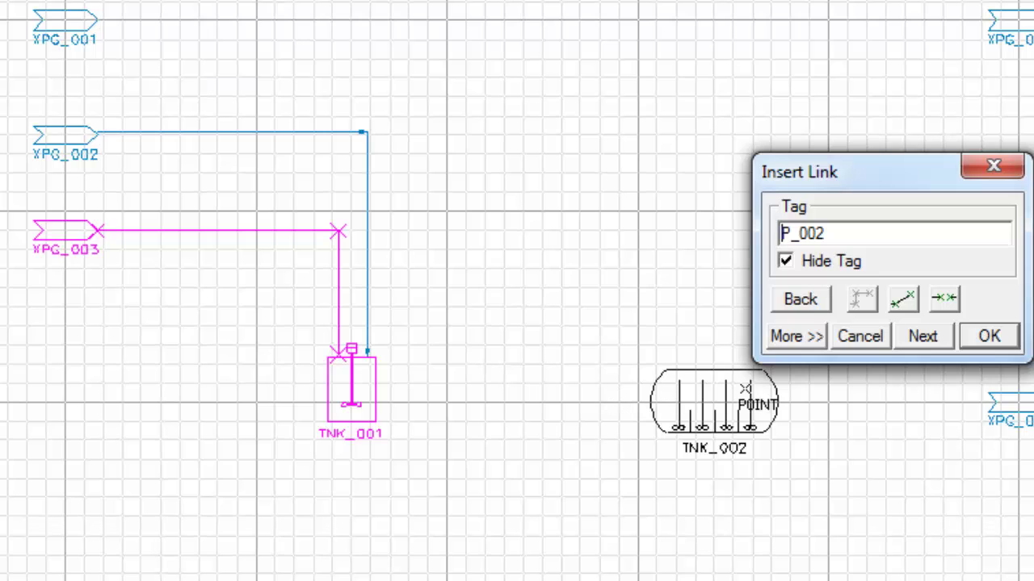
Confirm P_002 and link feeder XPG_001 into autoclave TNK_002's Input port as P_003
left_click(921, 339)
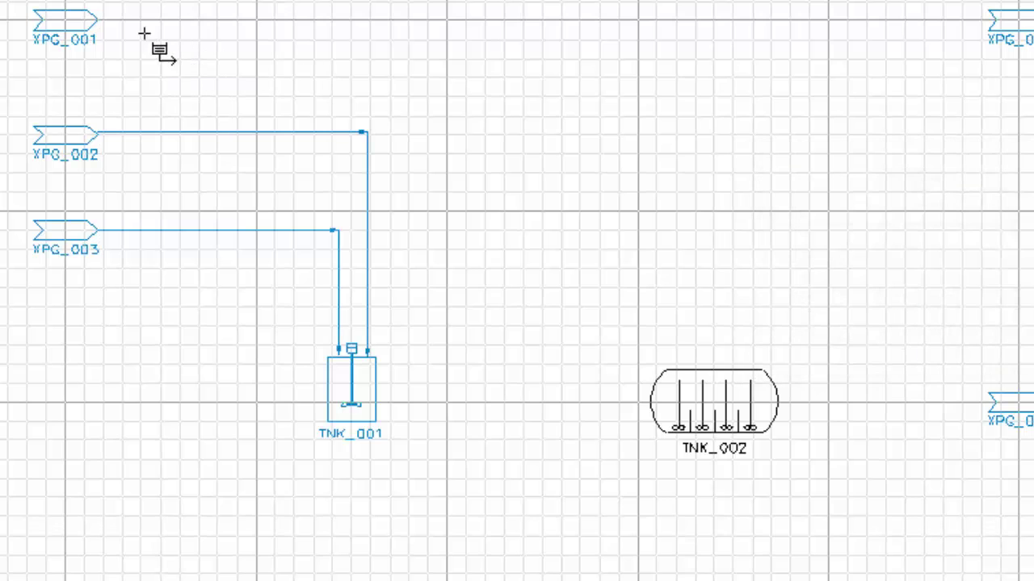
left_click(96, 17)
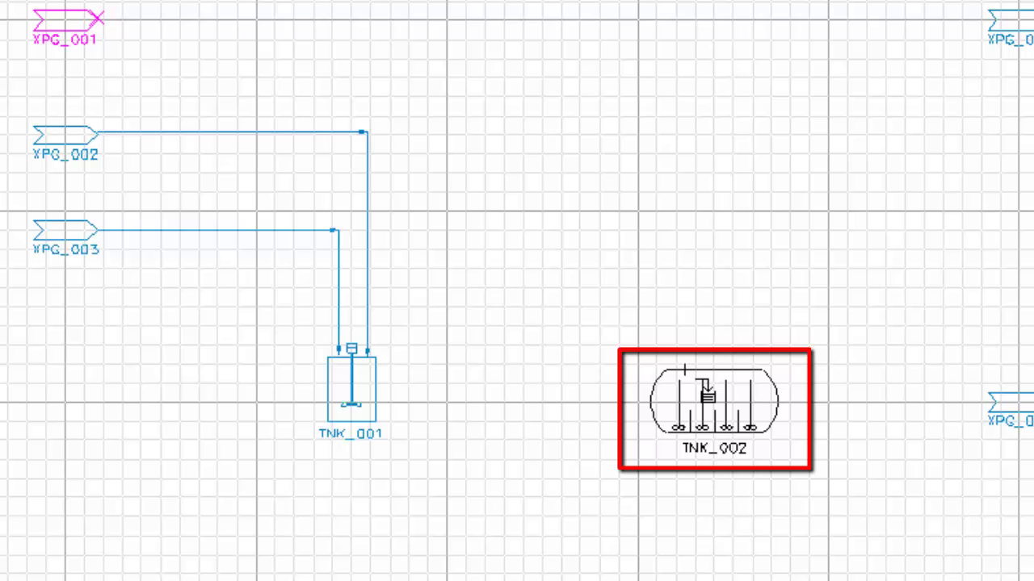
left_click(685, 370)
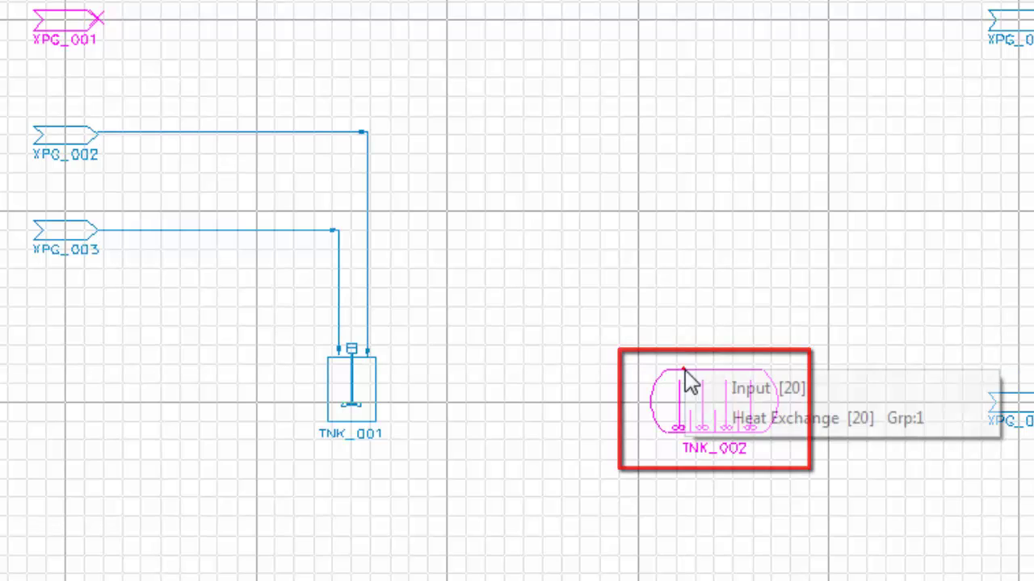
left_click(810, 390)
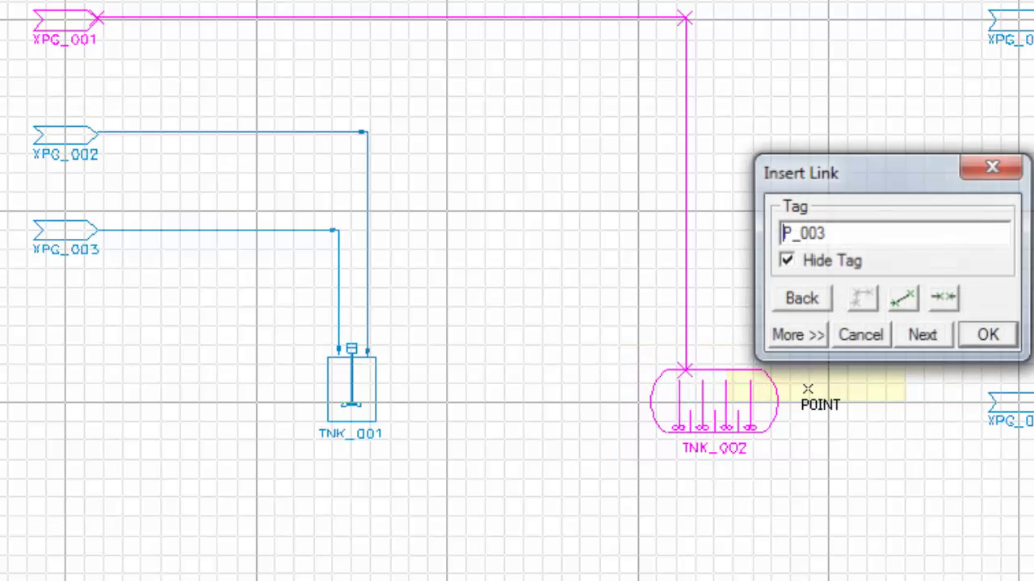
key("Return")
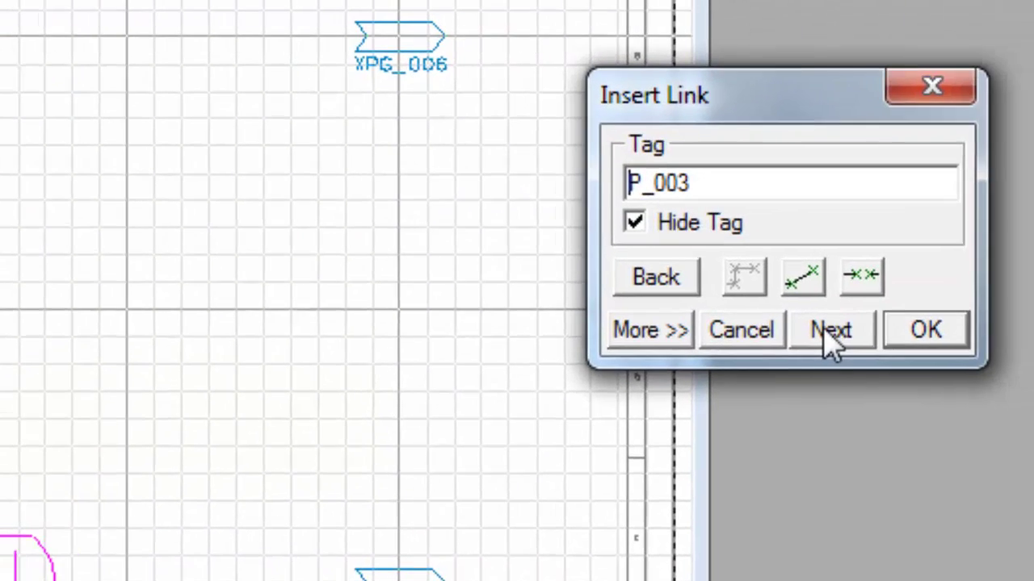
Confirm P_003 and link feeder XPG_004 into TNK_002's Input [19] port as P_004
left_click(826, 331)
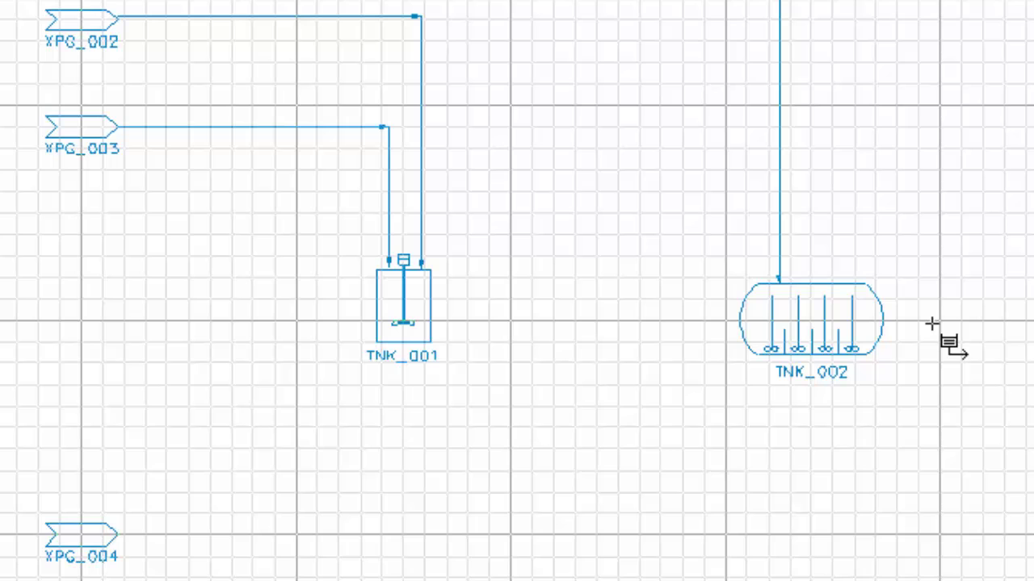
left_click(118, 541)
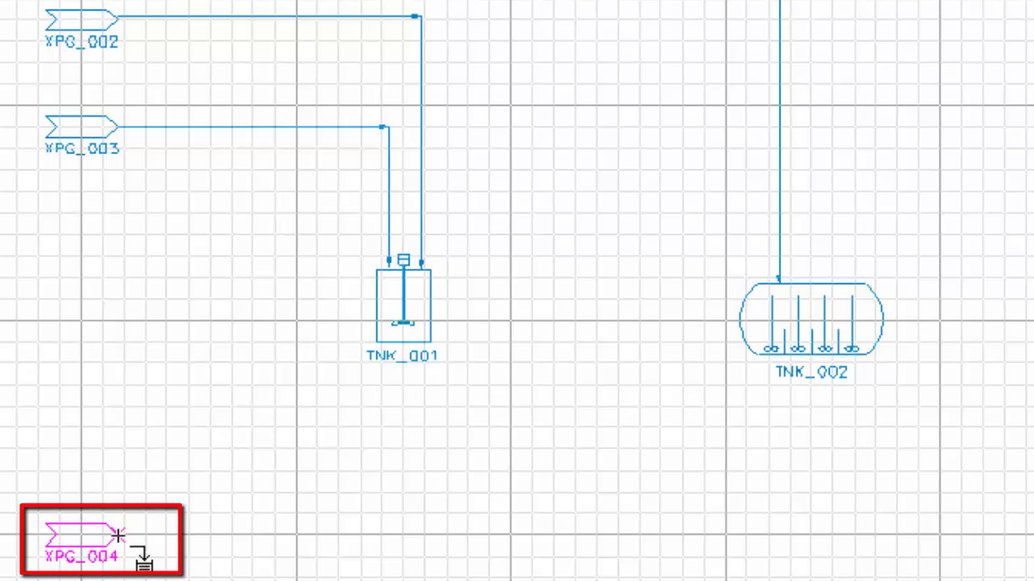
left_click(775, 353)
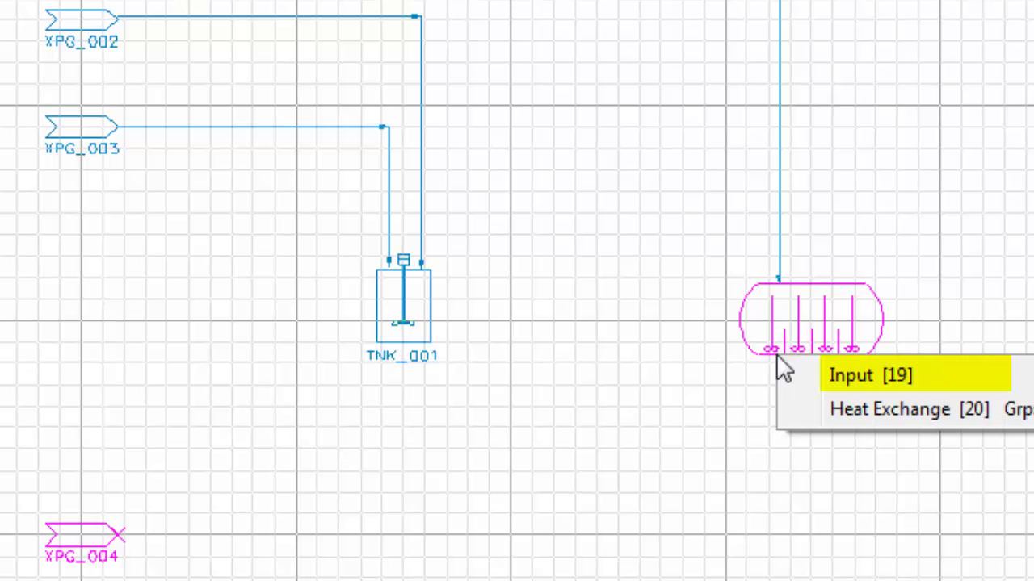
left_click(869, 375)
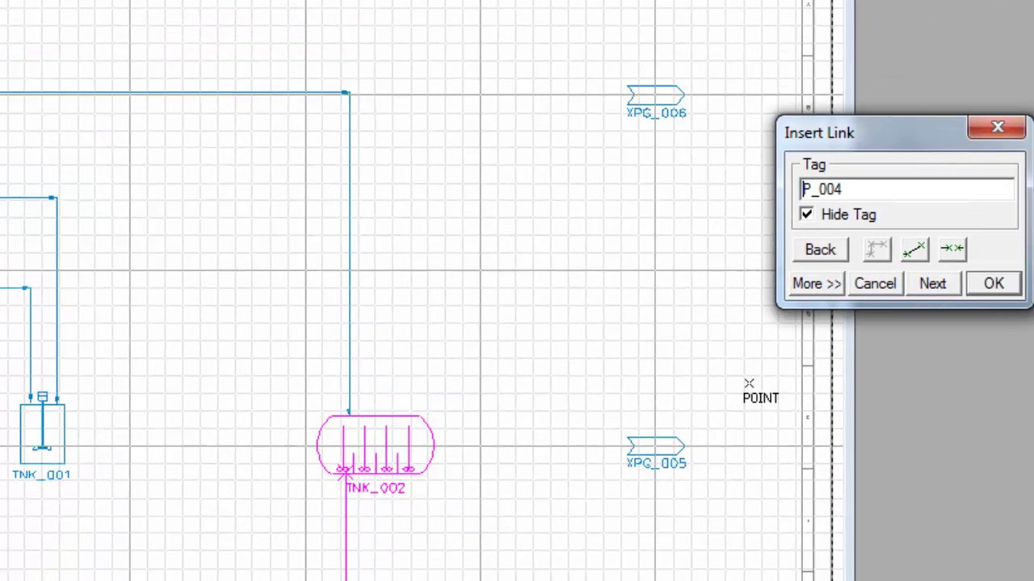
Confirm P_004 and run a straight pipe from TNK_001's Output [20] into TNK_002's Input [18]
left_click(926, 284)
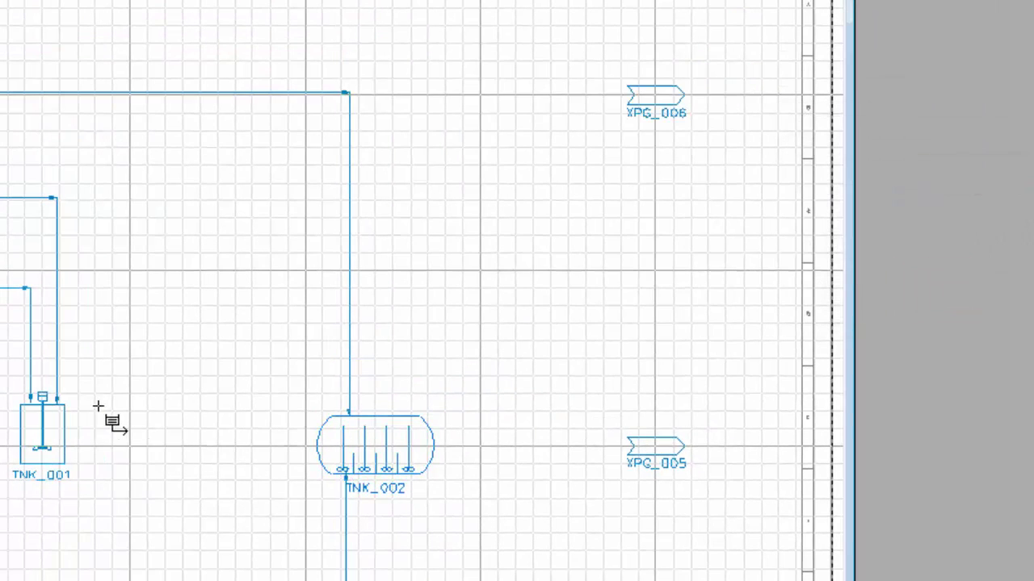
left_click(63, 420)
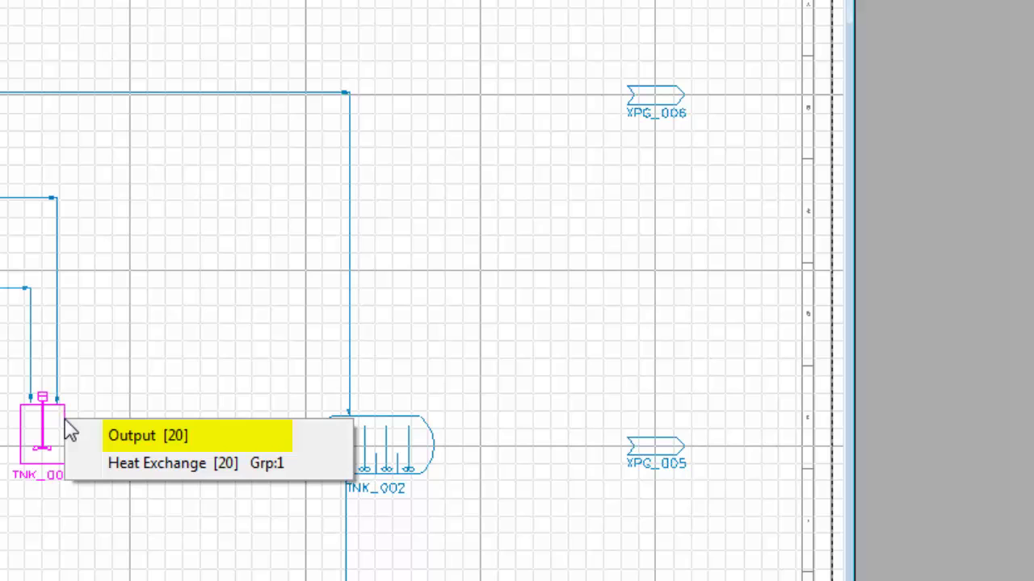
left_click(139, 435)
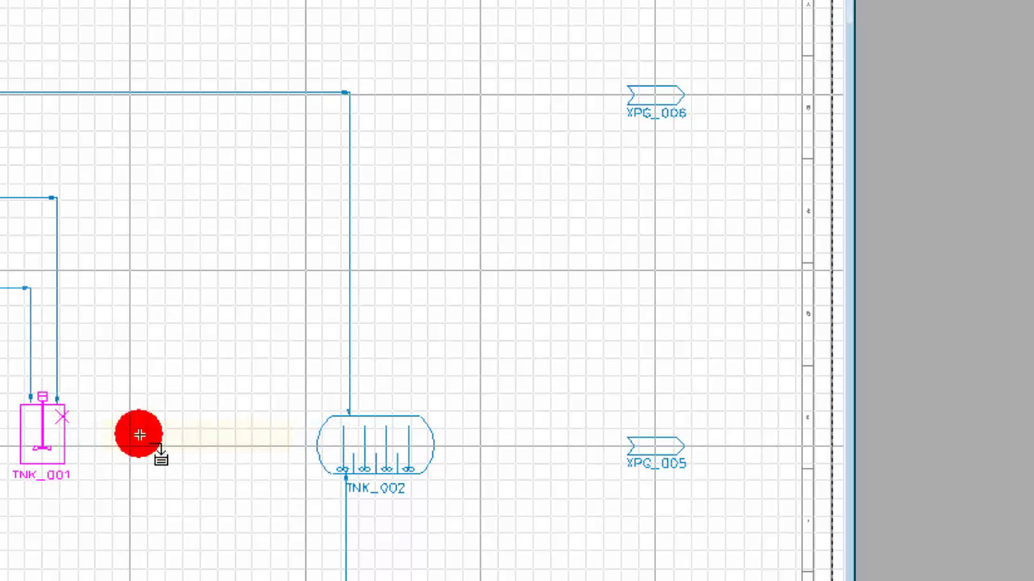
left_click(319, 462)
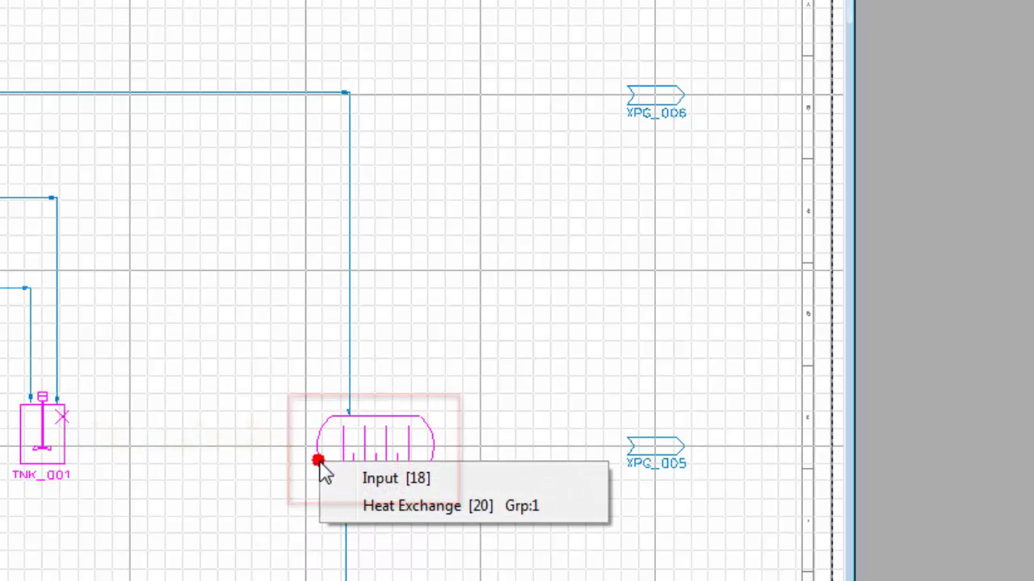
left_click(371, 478)
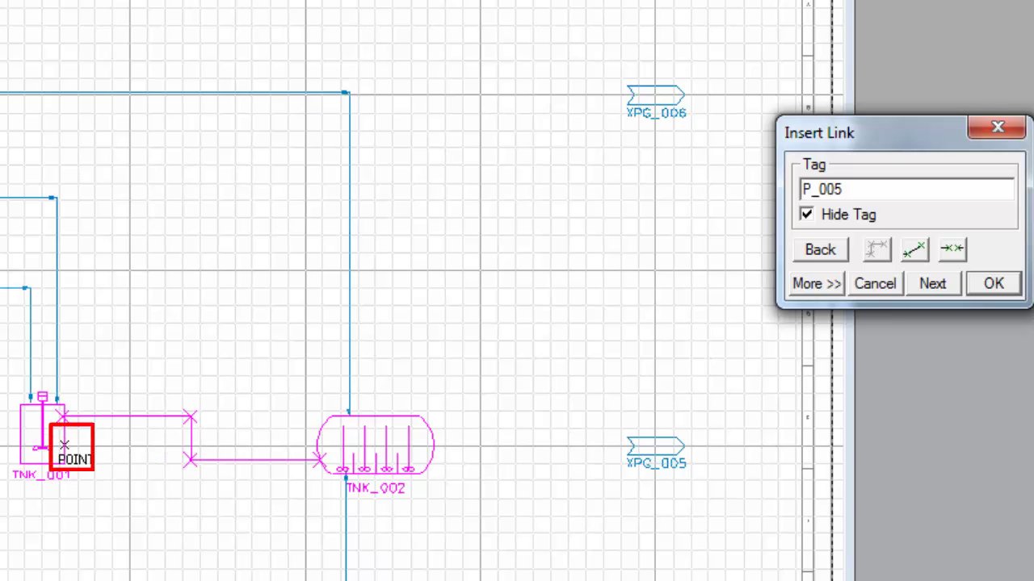
left_click(64, 447)
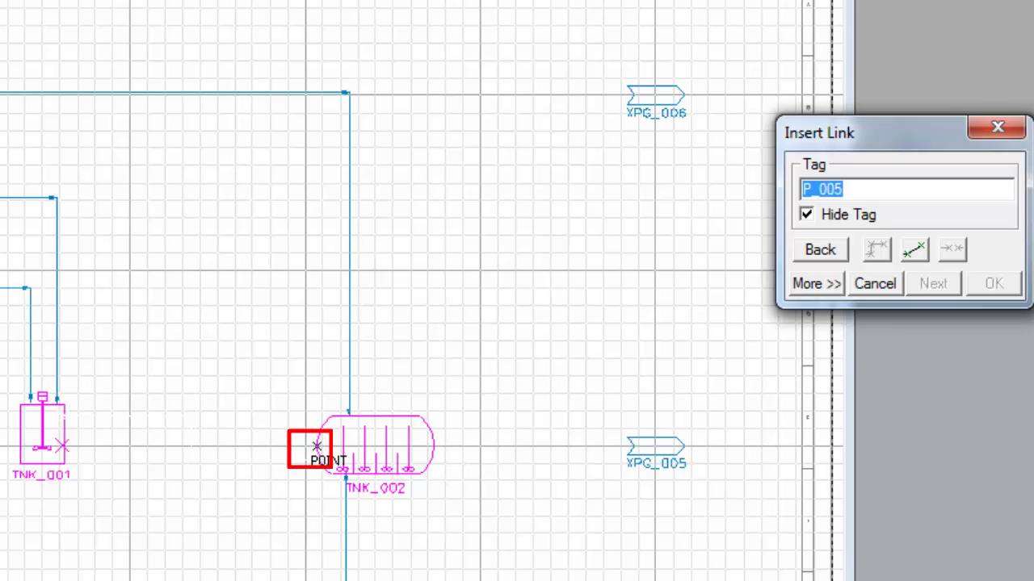
left_click(317, 446)
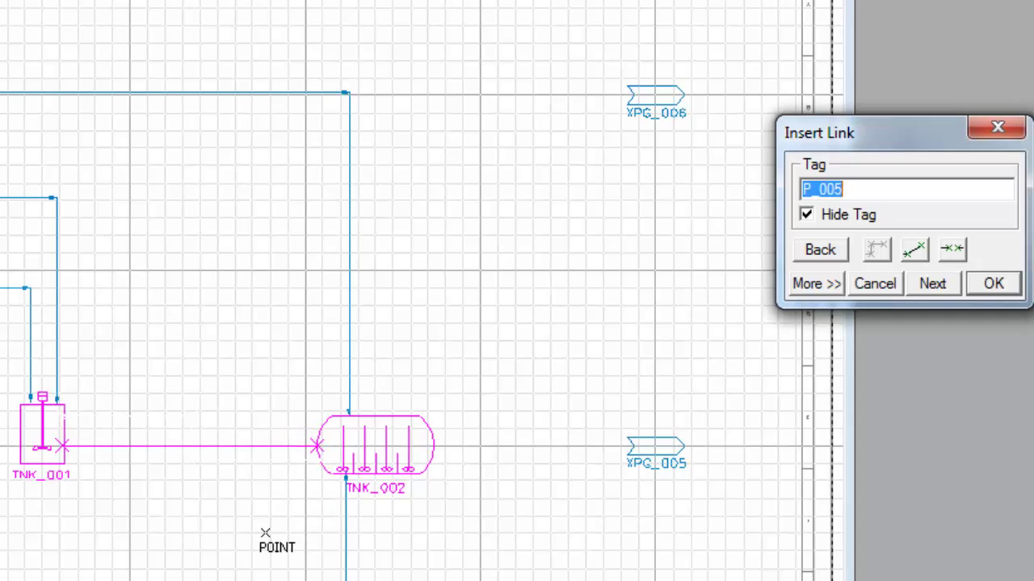
Confirm P_005 and link TNK_002's output to product feeder XPG_006 as P_006
left_click(932, 287)
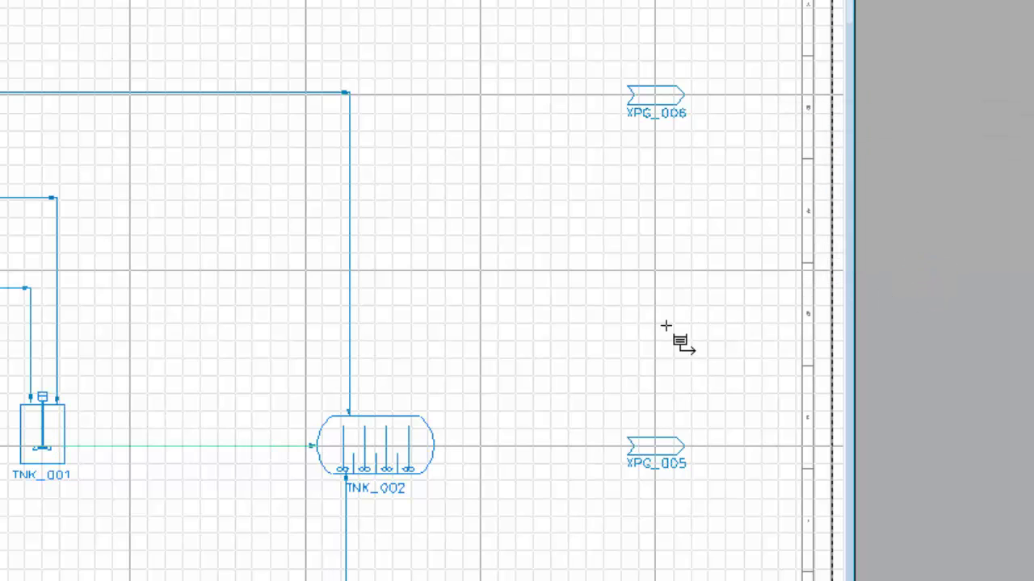
left_click(411, 417)
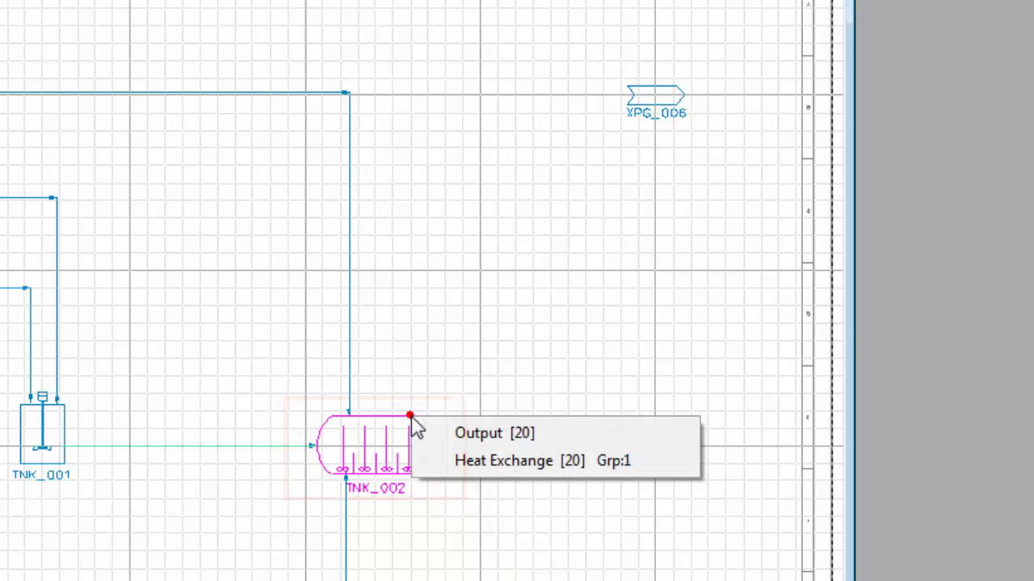
left_click(491, 442)
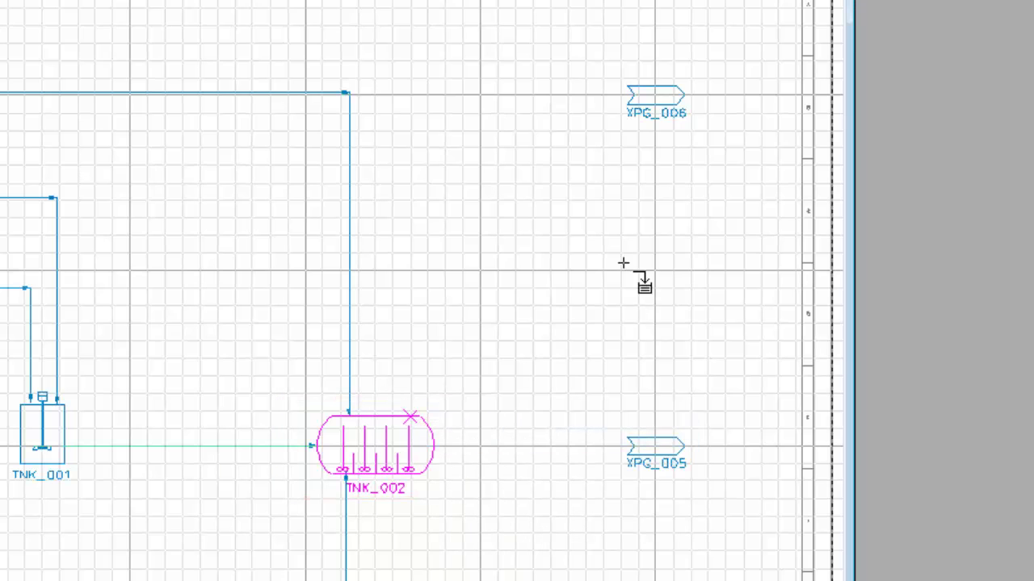
left_click(653, 115)
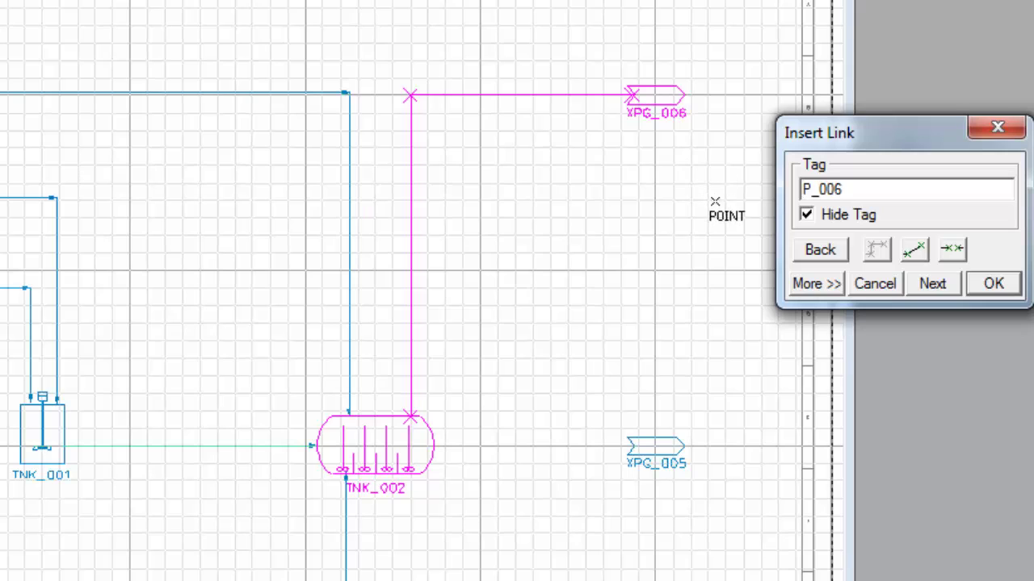
Confirm P_006 and link TNK_002's Output [19] to product feeder XPG_005 as P_007
left_click(932, 285)
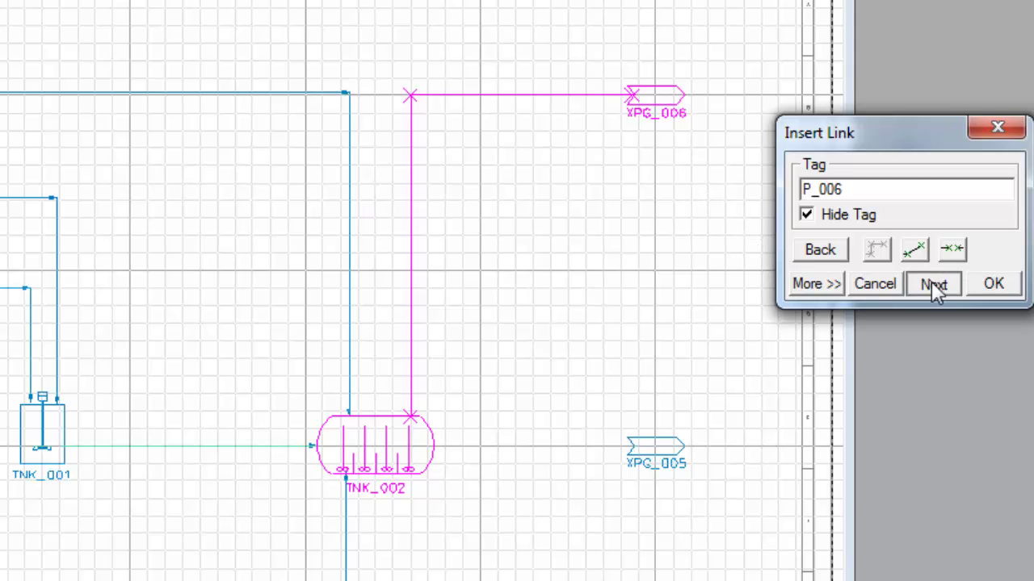
left_click(434, 446)
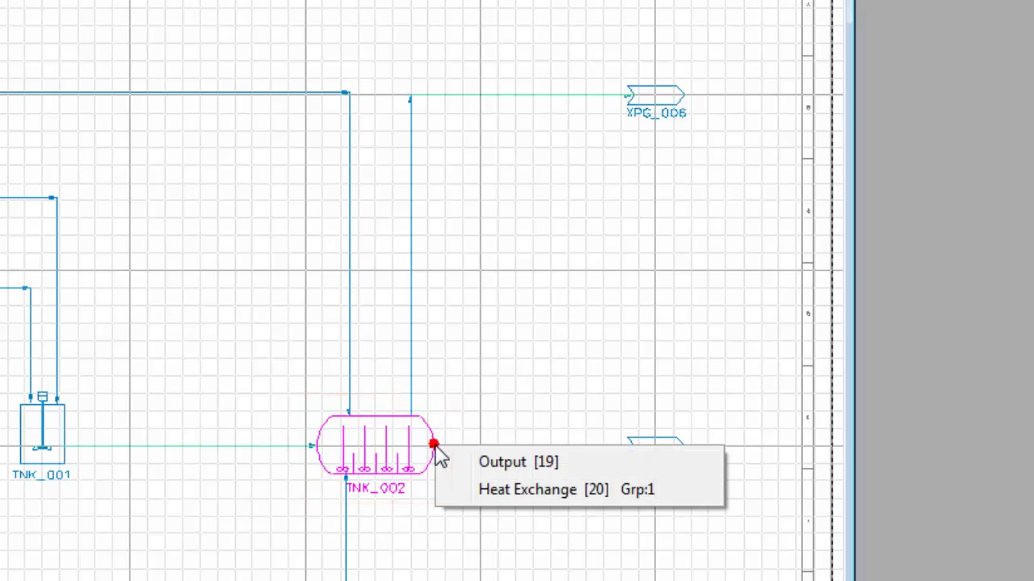
left_click(485, 463)
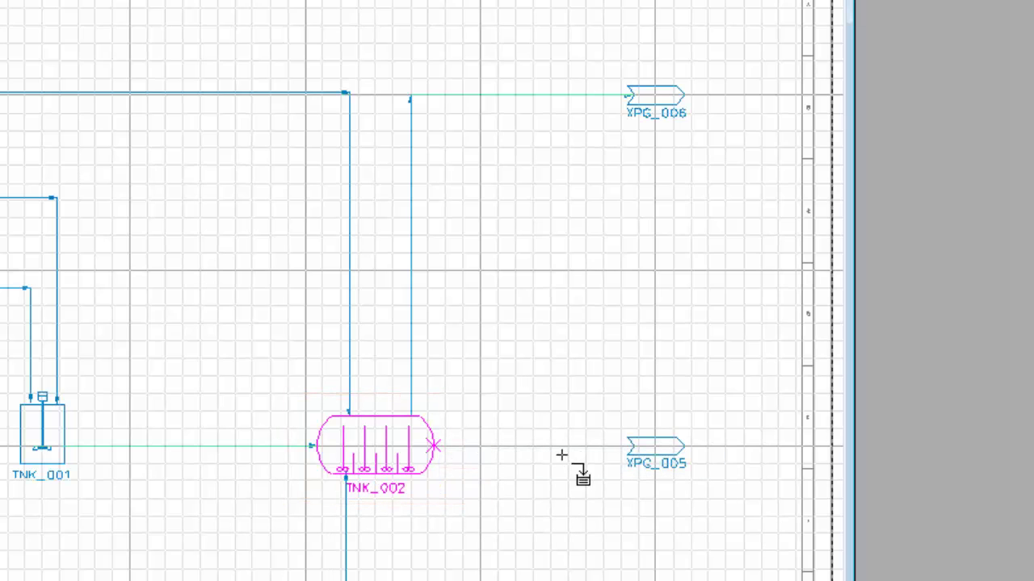
left_click(631, 446)
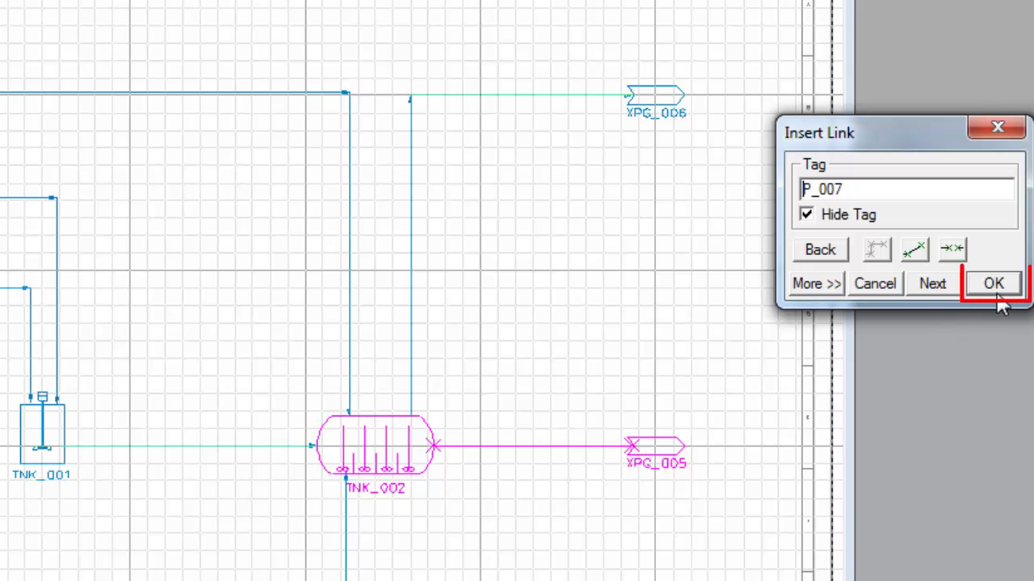
Commit pipe P_007 with OK and save the project with Ctrl+S
left_click(1005, 293)
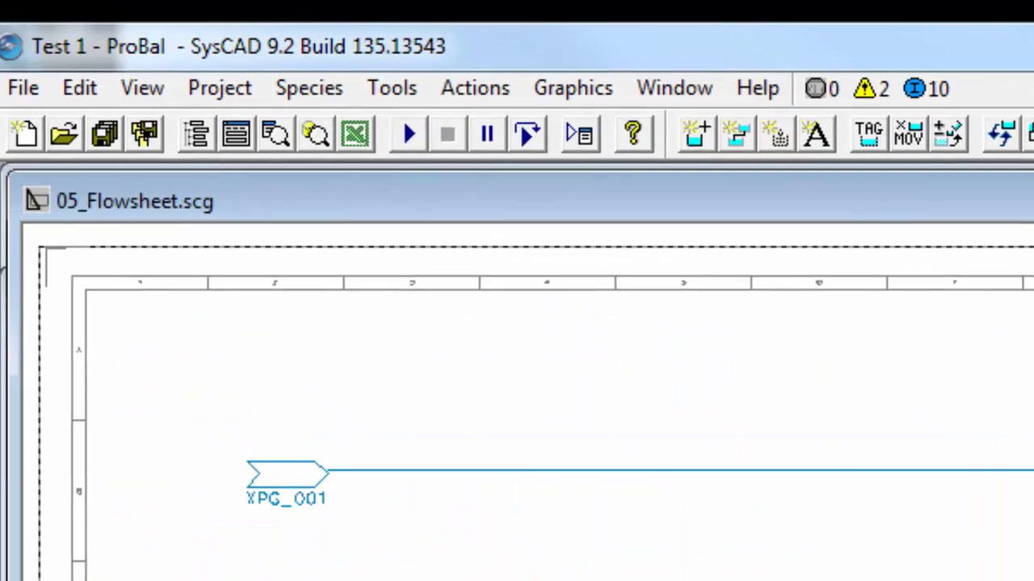
key("ctrl+s")
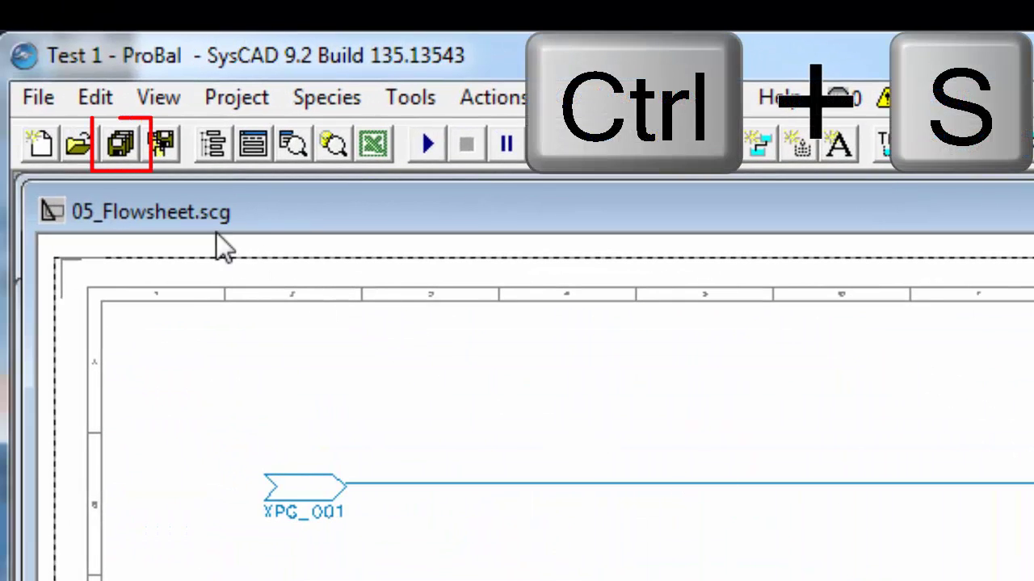